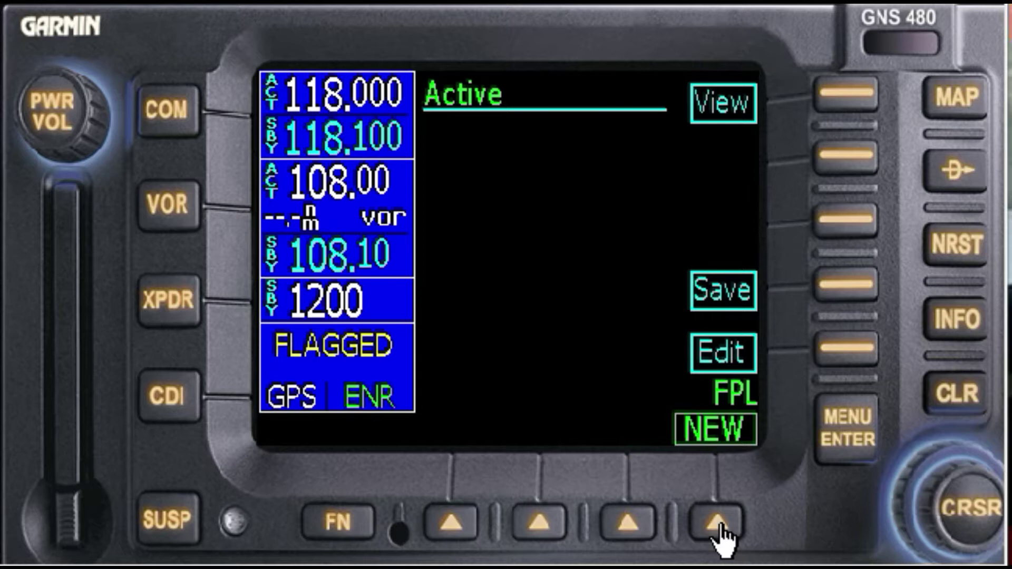
Start a new flight plan from origin KOXB to destination KILG (85.1 nm, bearing 357°)
click(716, 523)
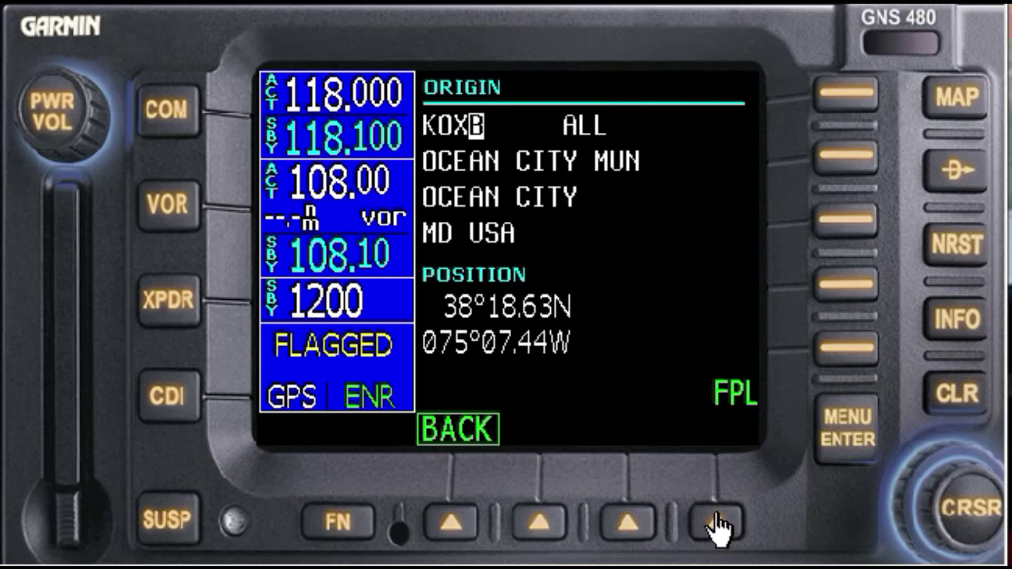
click(858, 438)
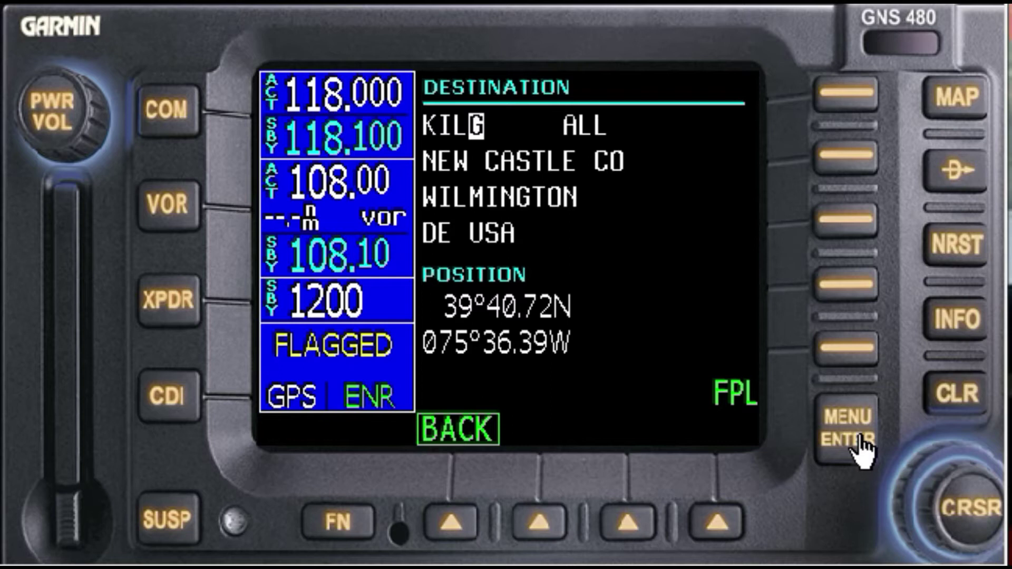
click(859, 441)
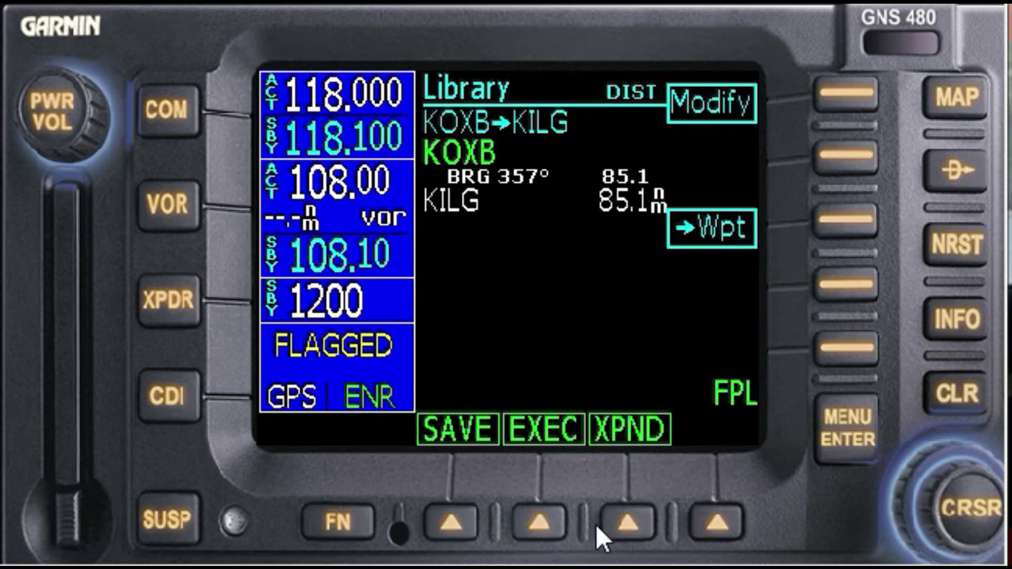
Cycle the function softkeys to the PAN/CHK/USER/SYS set
click(331, 528)
click(332, 527)
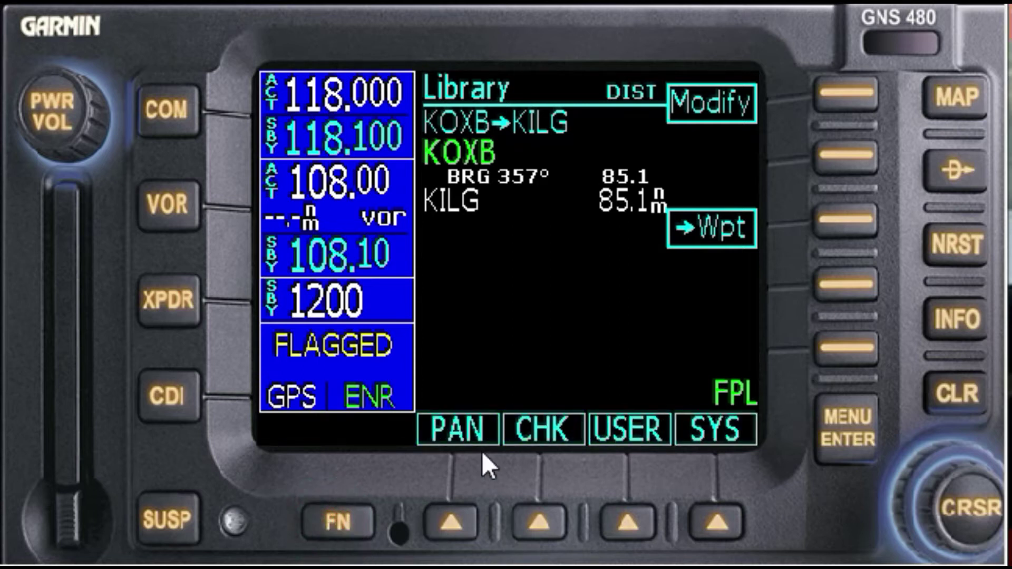
Create new user waypoint U0002 from the user waypoint page
click(630, 522)
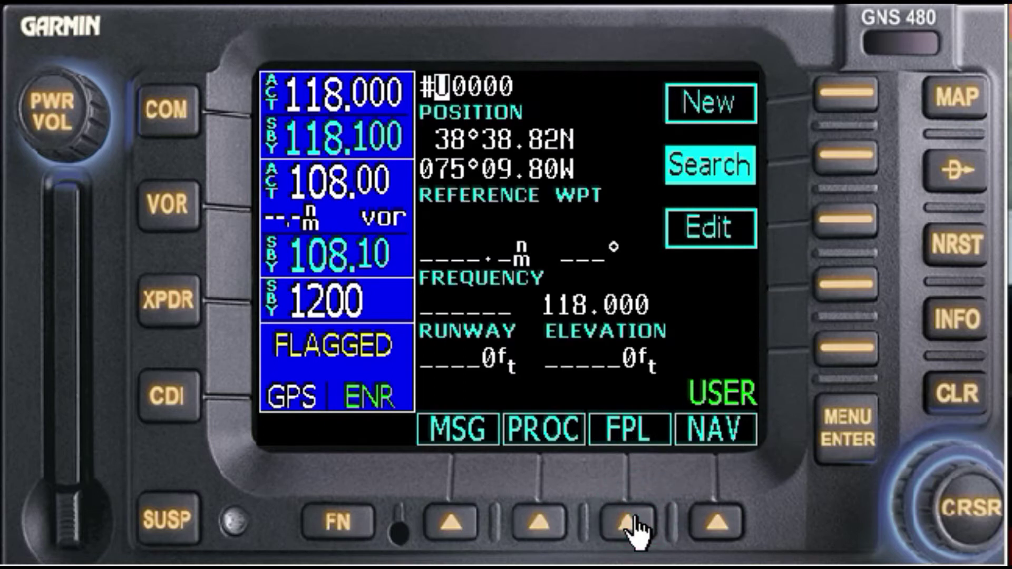
click(847, 93)
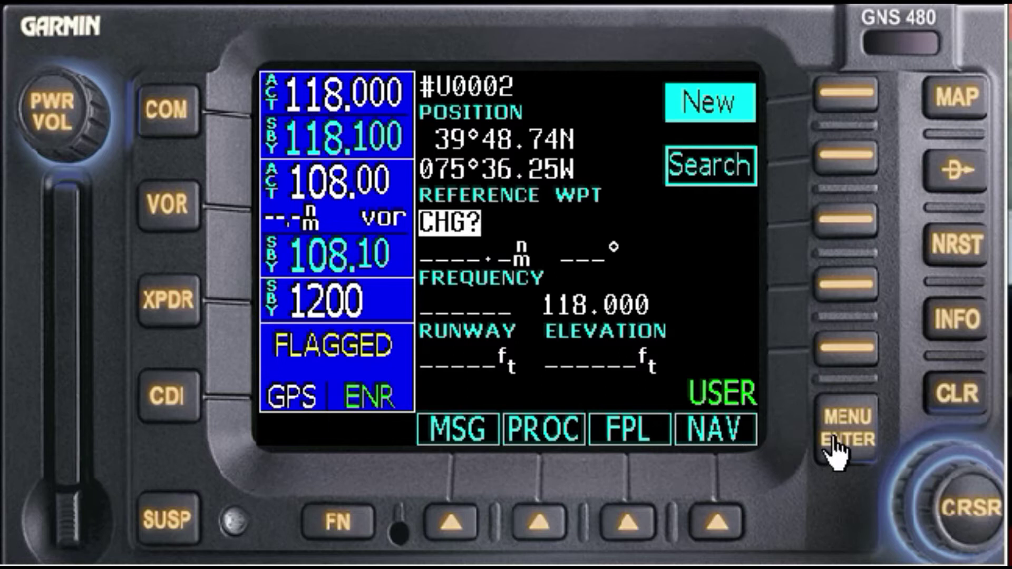
Look up ENO in the database and set it as U0002's reference waypoint
click(849, 445)
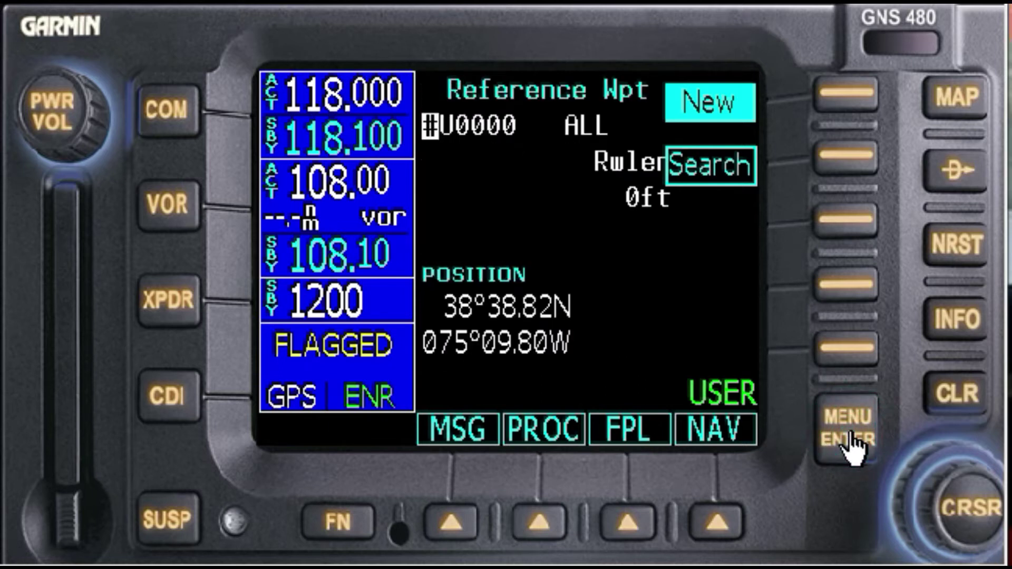
click(865, 108)
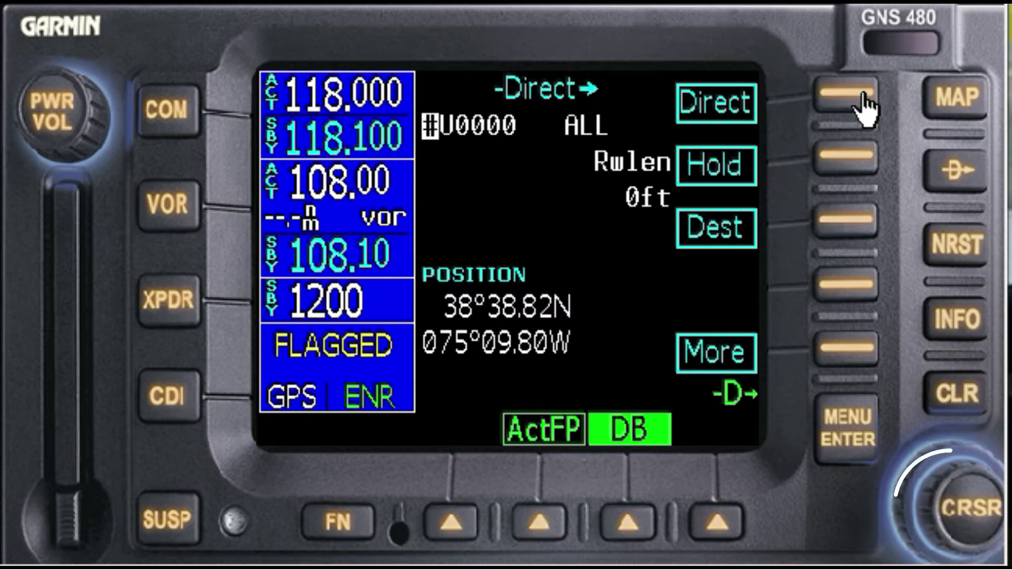
text(A)
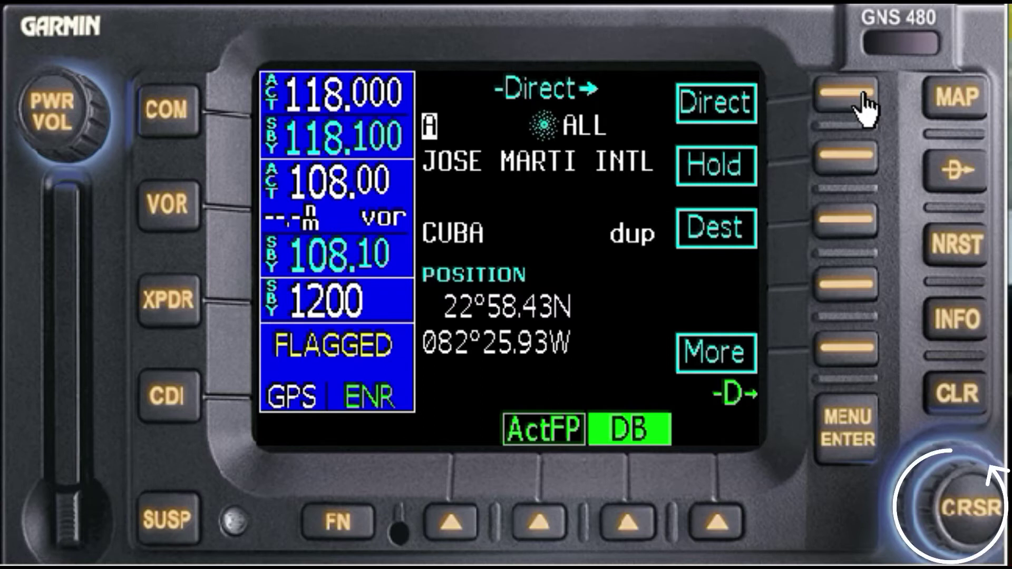
scroll(864, 108, up, 4)
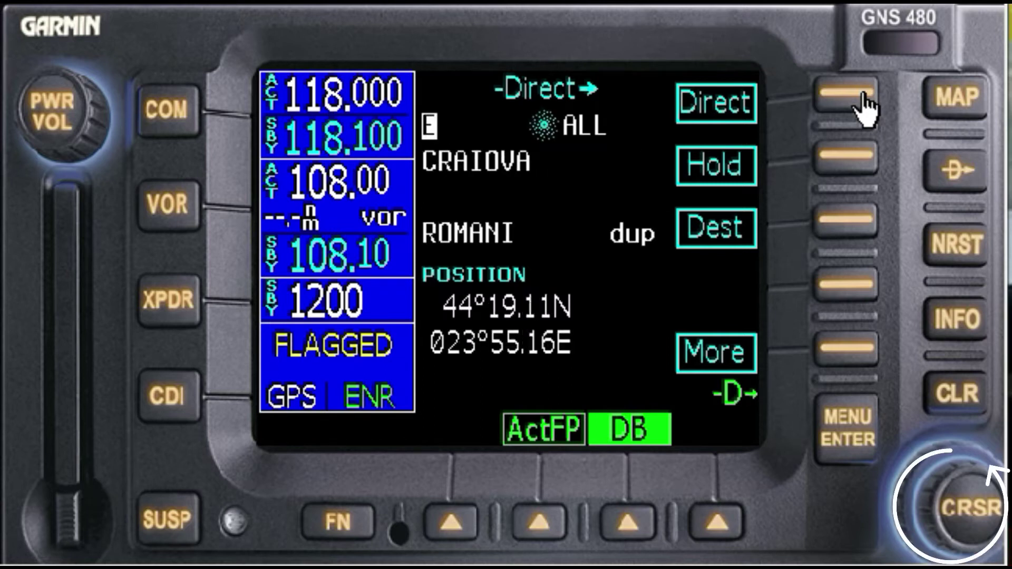
scroll(864, 108, up, 8)
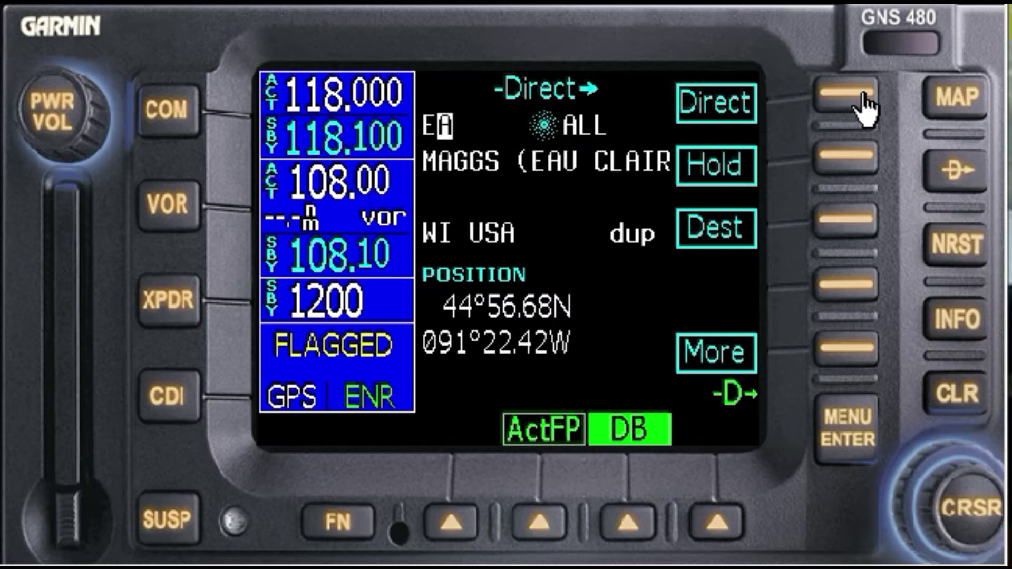
scroll(865, 108, up, 6)
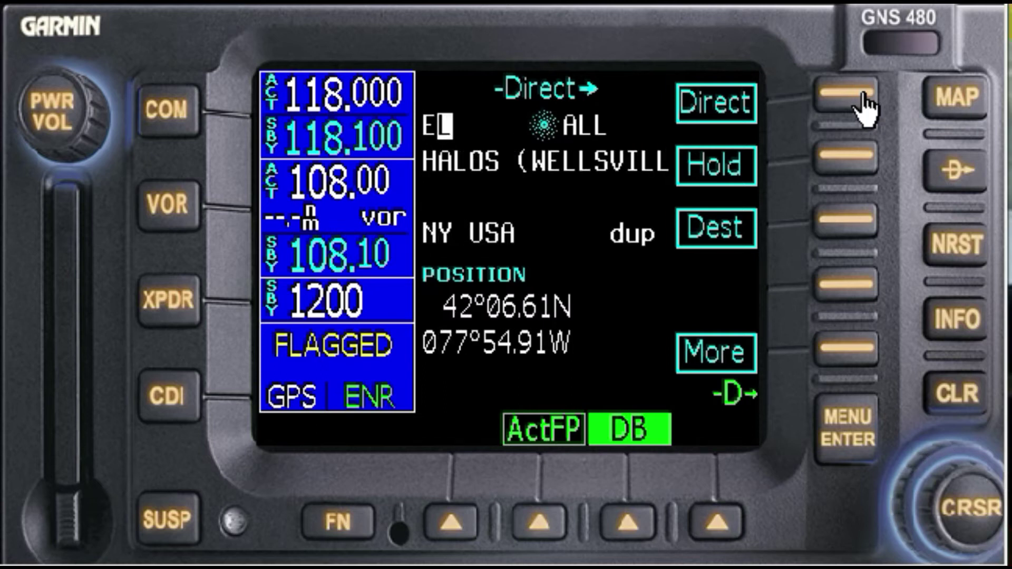
scroll(865, 108, up, 8)
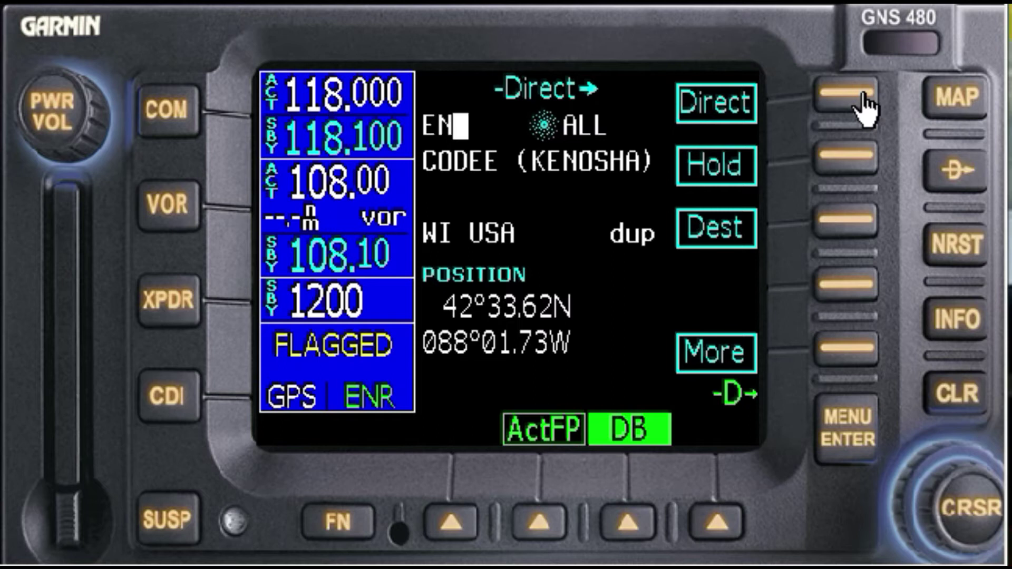
scroll(865, 108, up, 7)
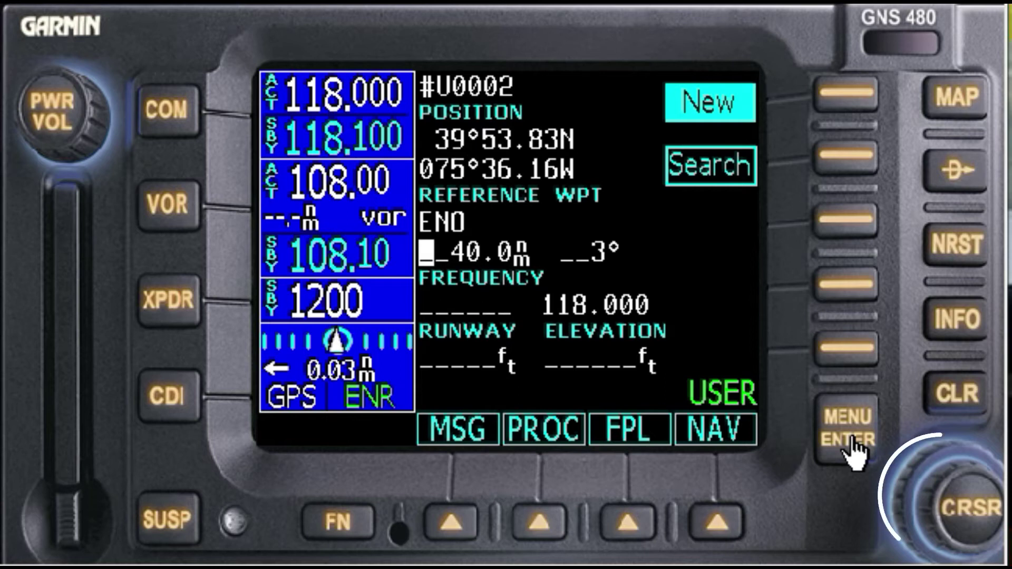
Dial U0002's position to 10.0 nm from ENO on a 270° bearing
scroll(851, 444, up, 1)
scroll(854, 453, down, 2)
scroll(854, 452, up, 1)
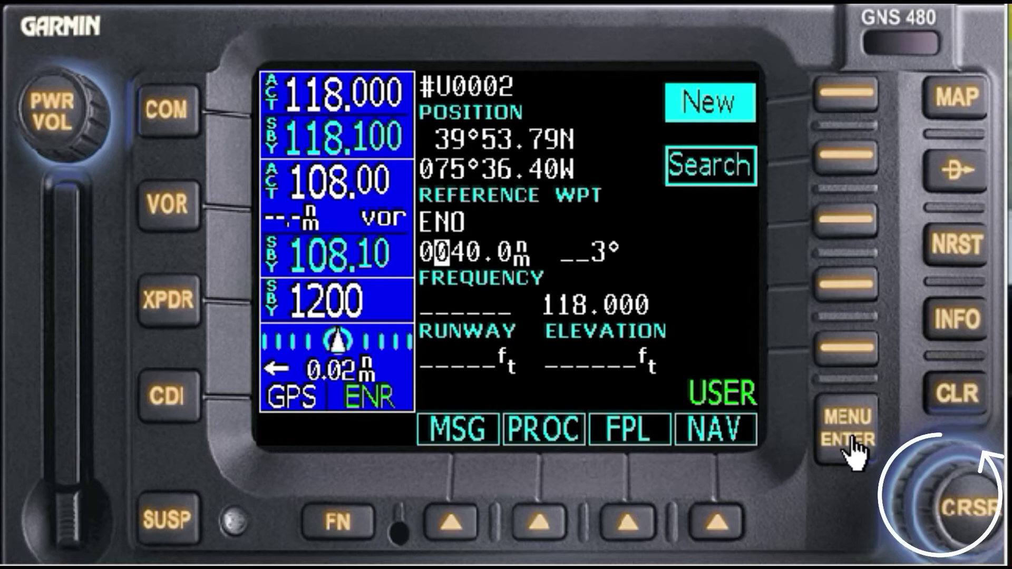
scroll(855, 453, up, 1)
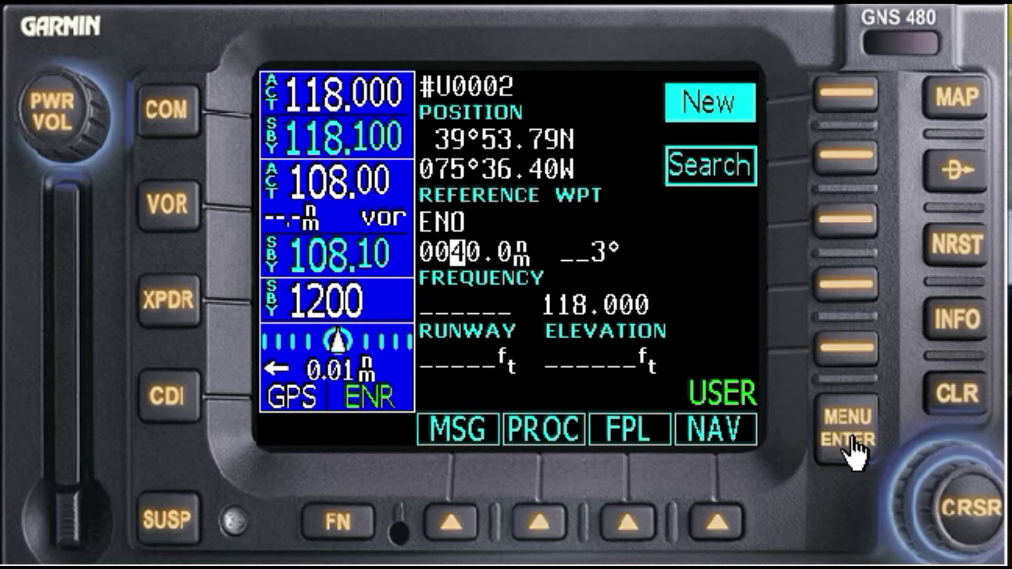
scroll(854, 452, down, 1)
scroll(854, 452, down, 2)
scroll(854, 452, up, 2)
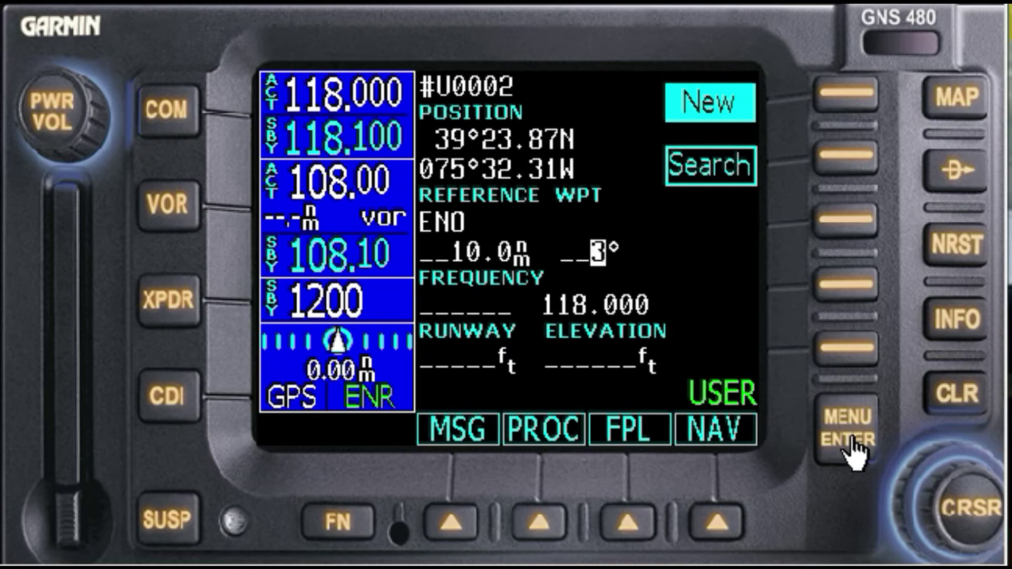
scroll(855, 452, down, 1)
scroll(854, 452, down, 2)
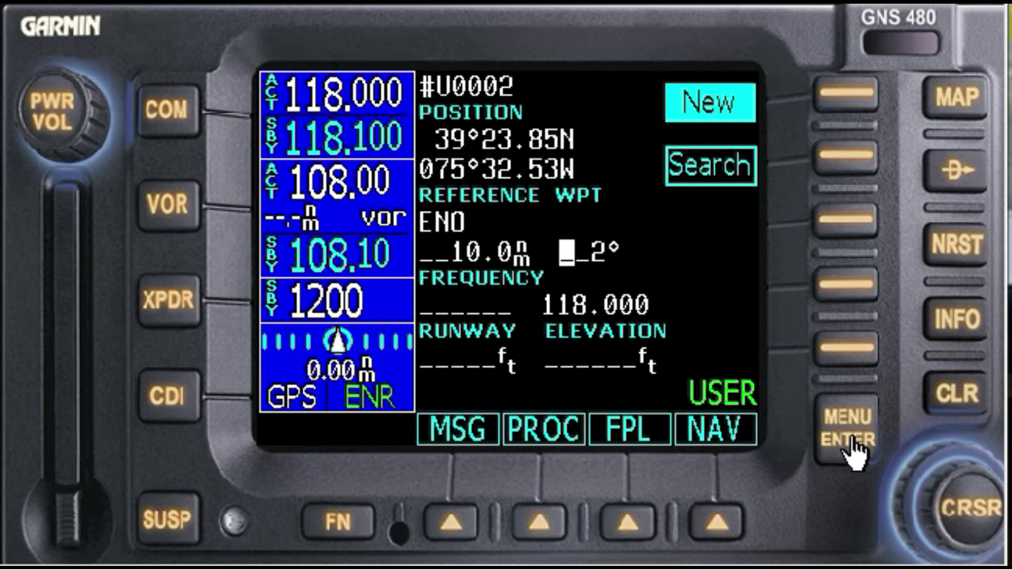
scroll(854, 452, up, 2)
scroll(854, 452, up, 1)
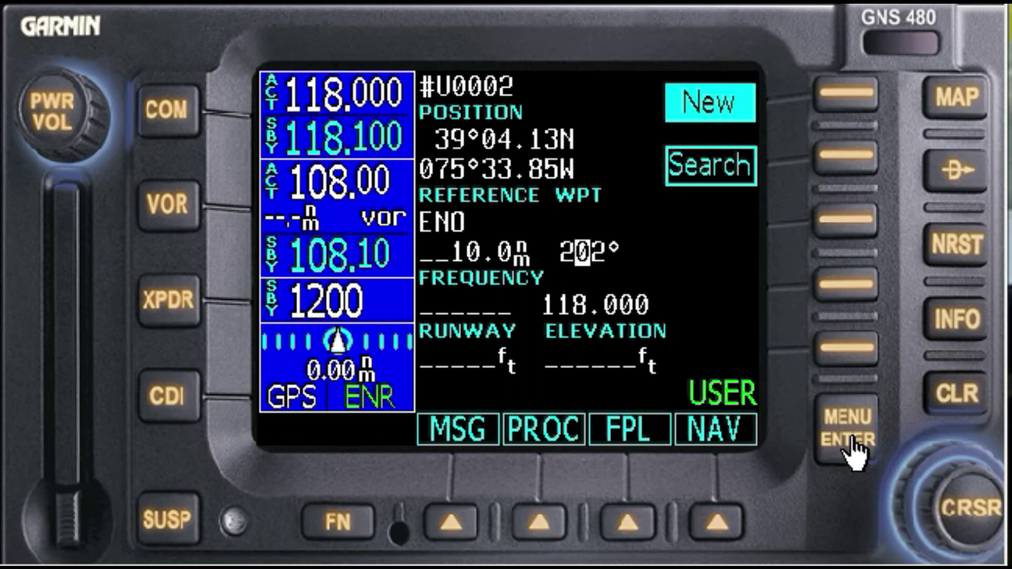
scroll(854, 452, up, 7)
scroll(854, 453, up, 1)
scroll(854, 453, down, 1)
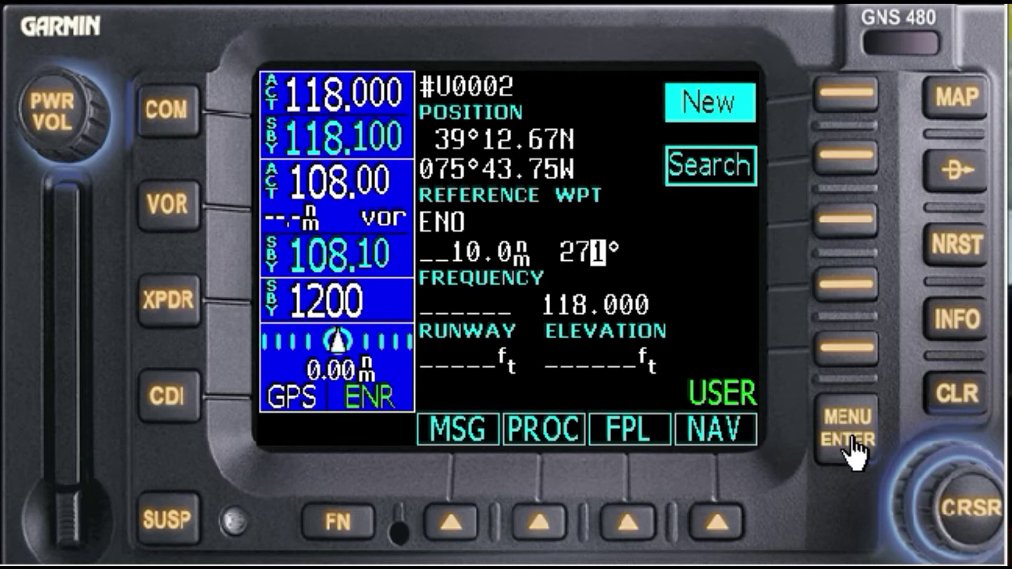
scroll(855, 452, down, 1)
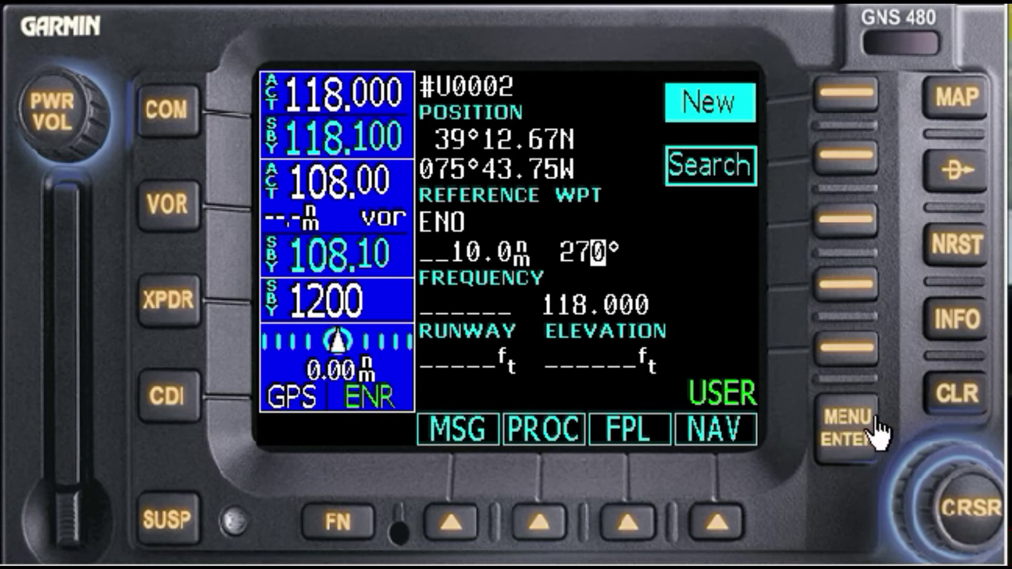
Save U0002 and insert #U0002 between KOXB and KILG, making the route 89.6 nm
click(857, 424)
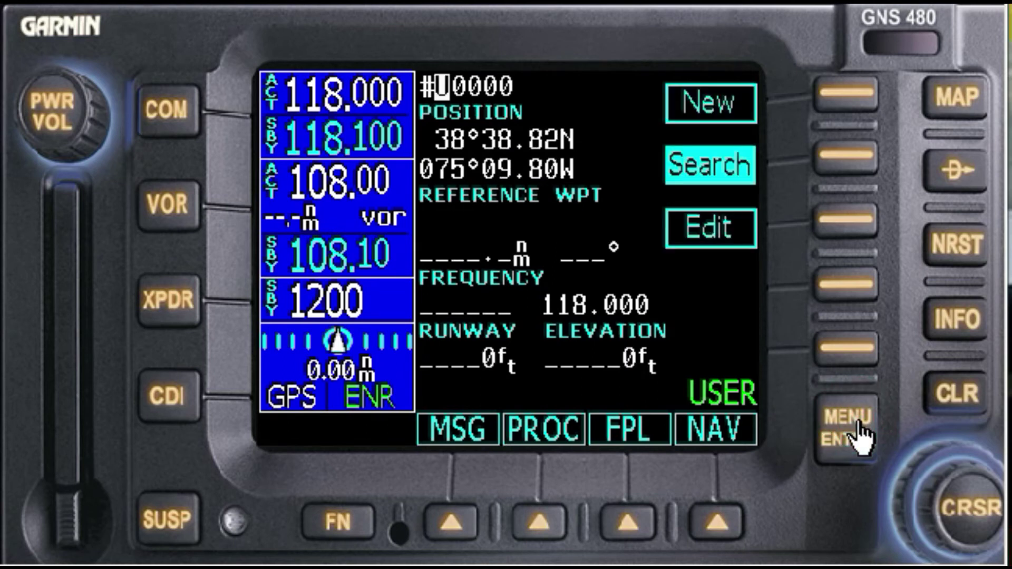
click(641, 529)
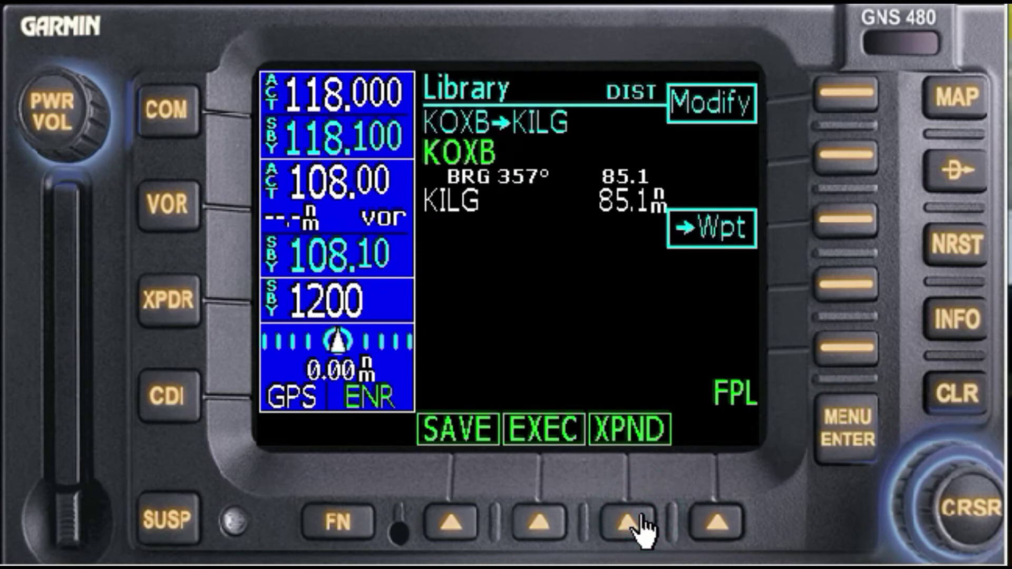
click(844, 232)
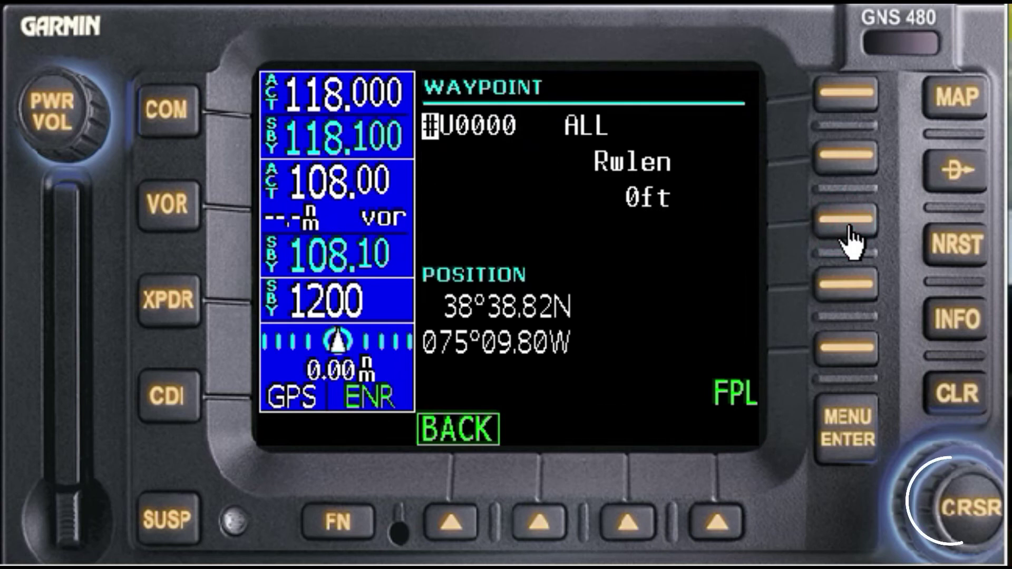
key(Right)
key(Right)
key(Right)
key(Right)
key(Right)
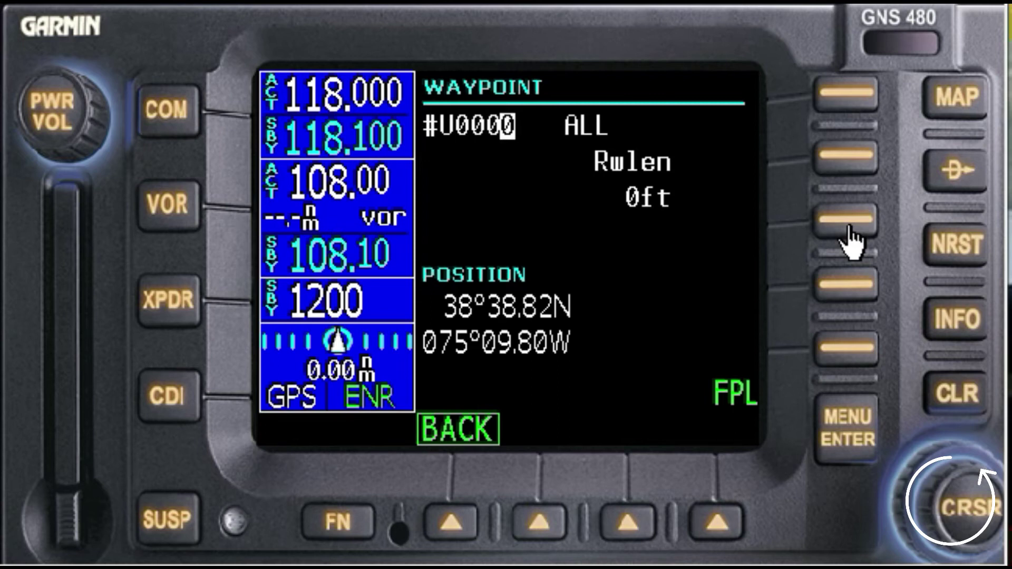
key(Up)
key(Up)
key(Up)
key(Up)
key(Down)
key(Down)
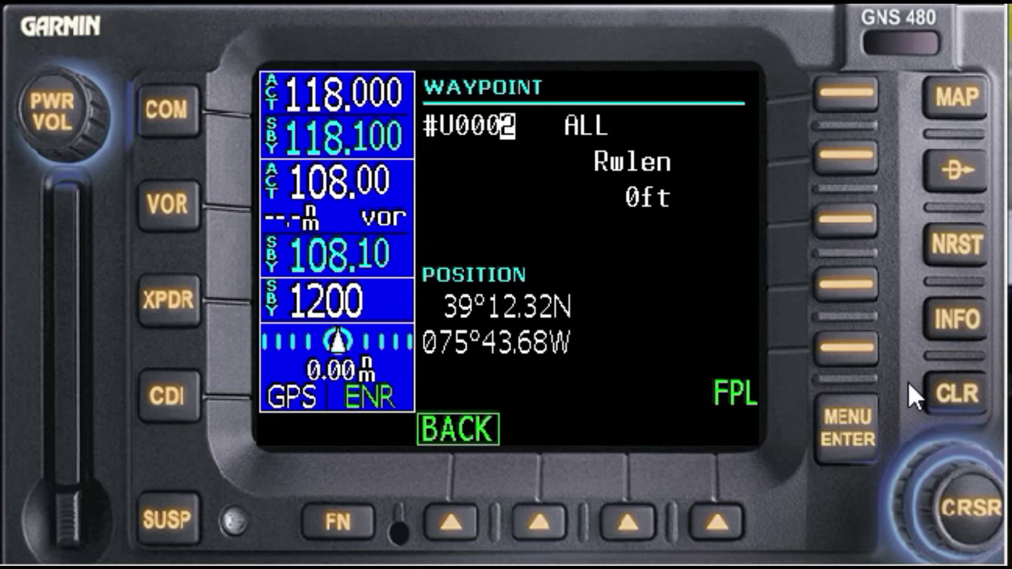
click(847, 446)
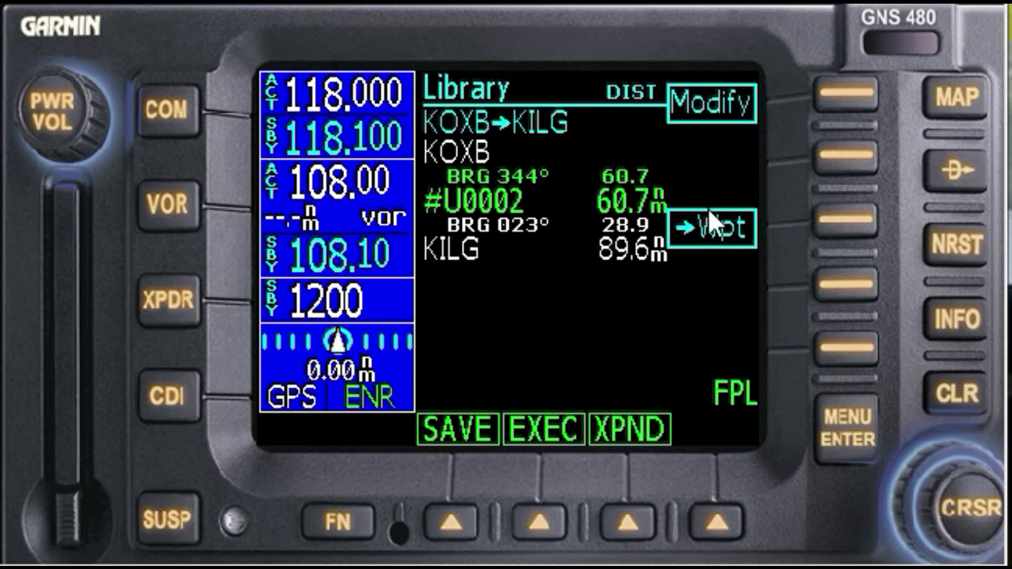
Execute the KOXB–#U0002–KILG plan, replacing the active plan, and view it on the moving map
click(537, 519)
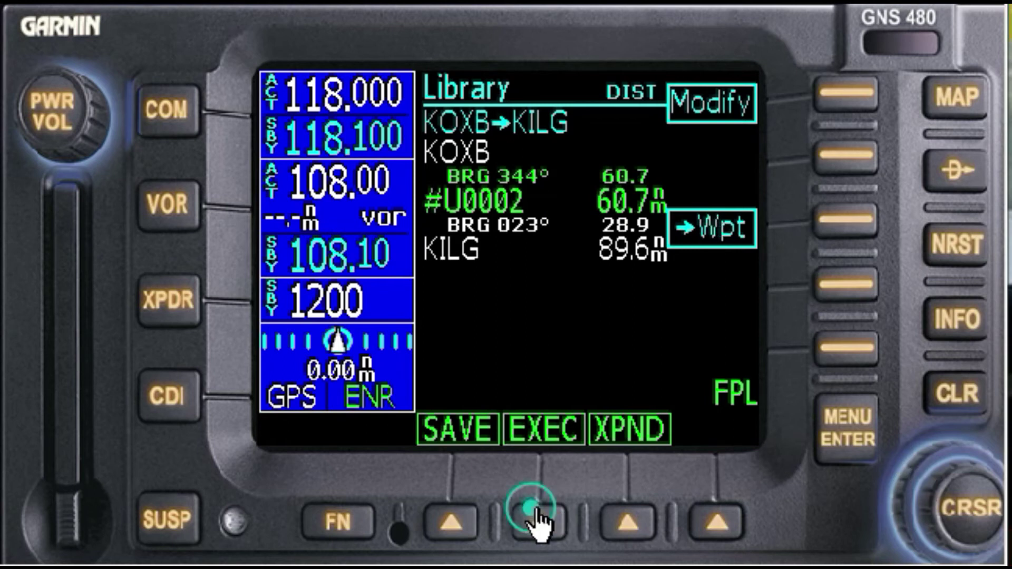
click(836, 428)
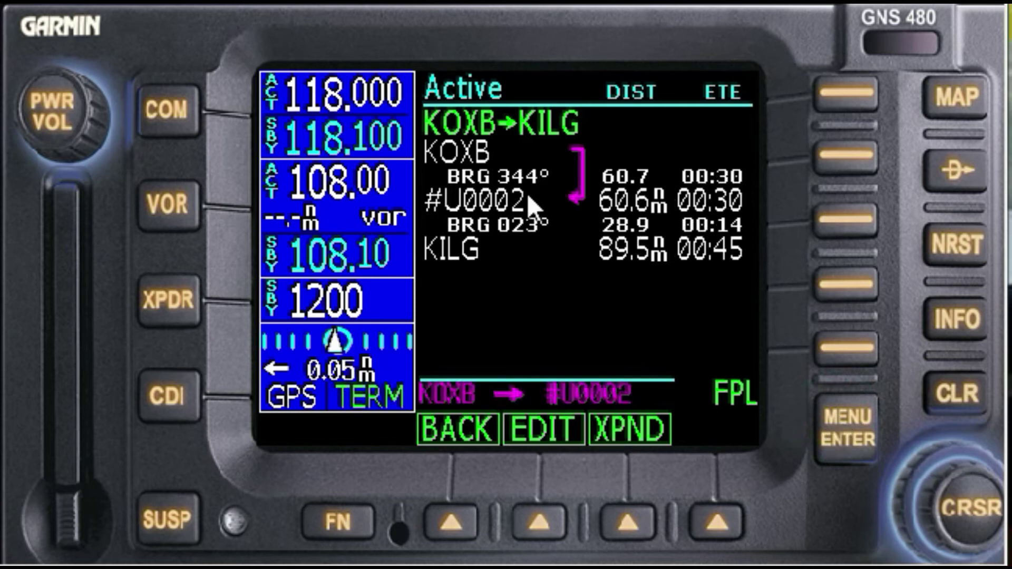
click(956, 108)
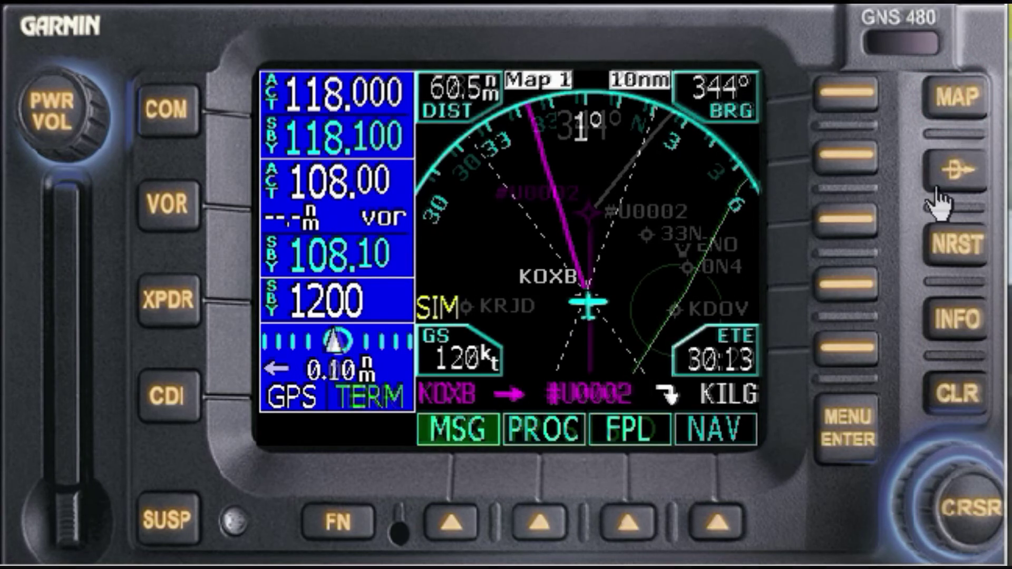